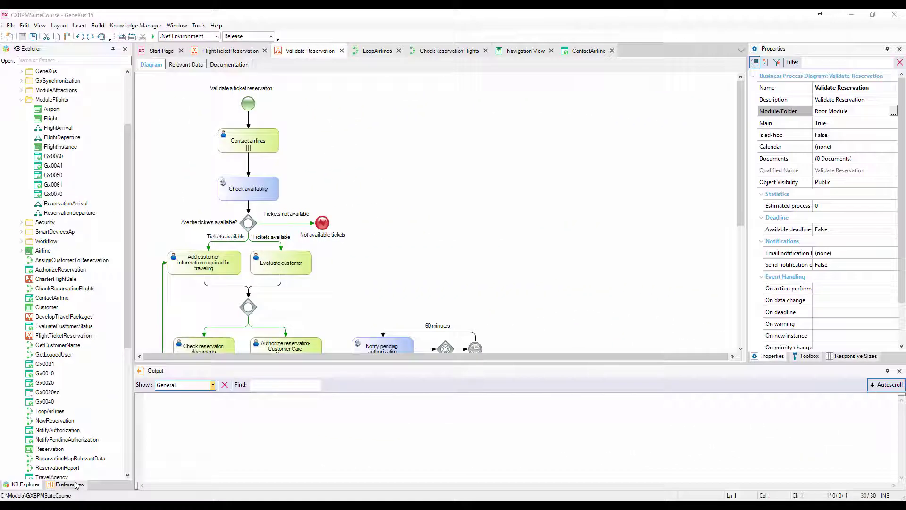
Open the Workflow Documents list in the knowledge base preferences.
left_click(75, 485)
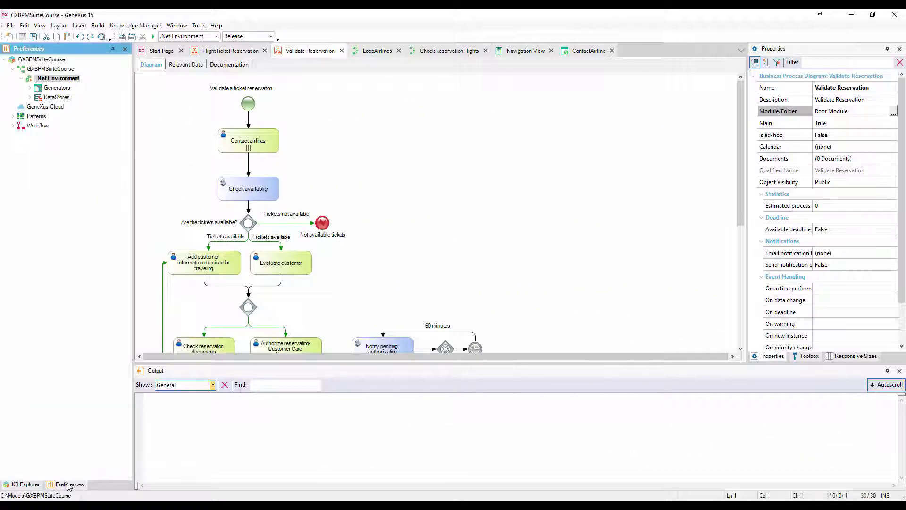
left_click(13, 126)
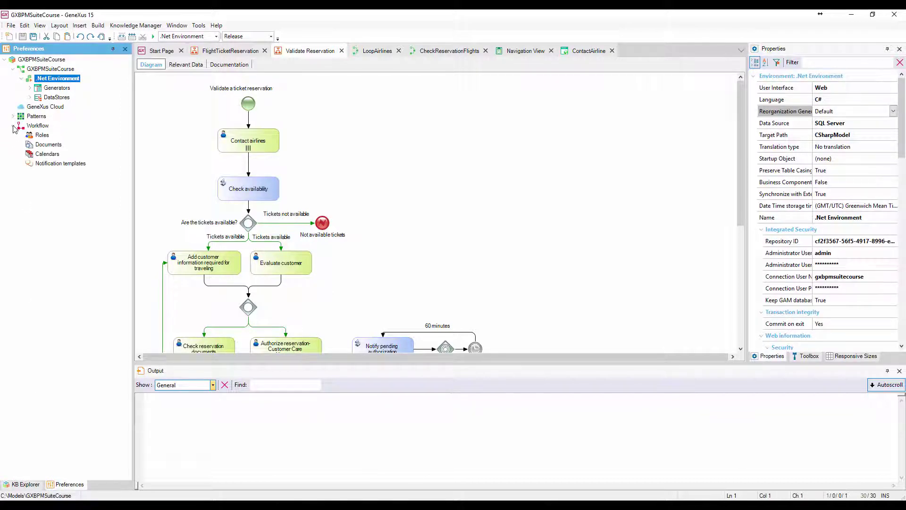
left_click(50, 145)
double_click(50, 145)
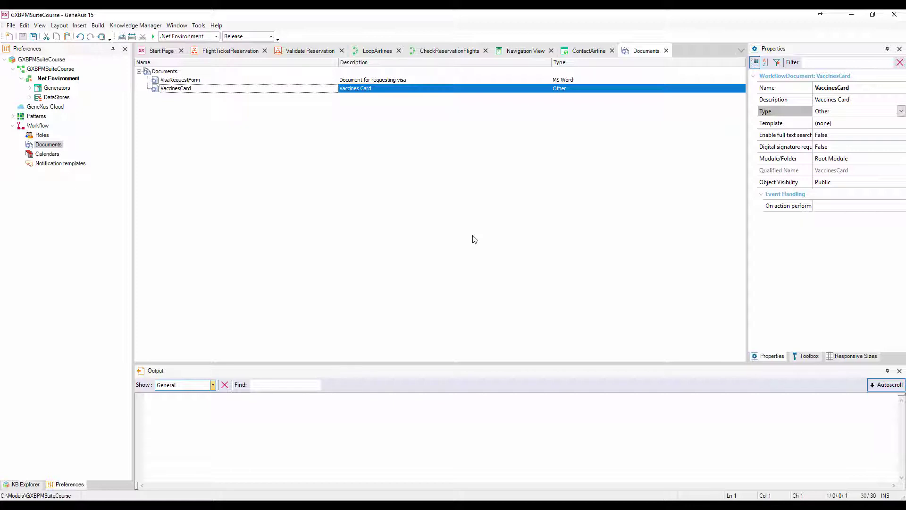
Add a Visa document described as 'Visa - JPEG Image' with type Image JPEG.
key("Down")
type("Visa")
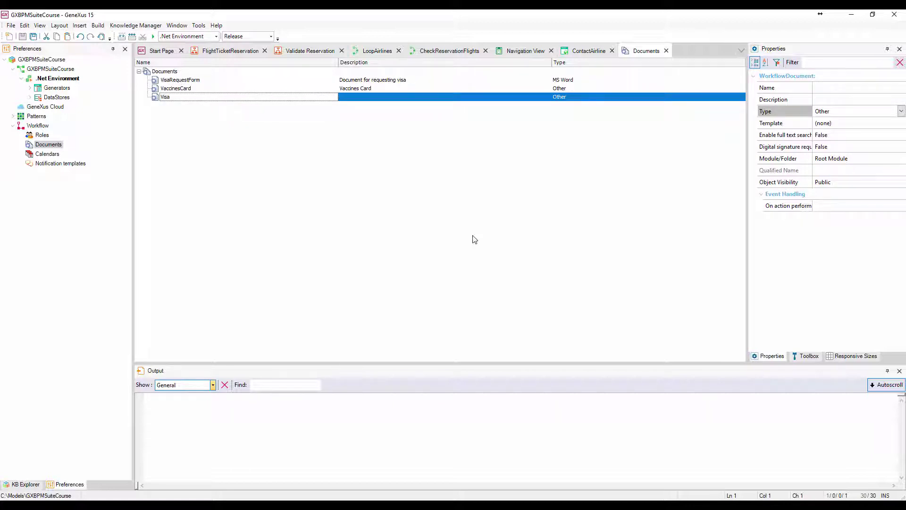
key("Tab")
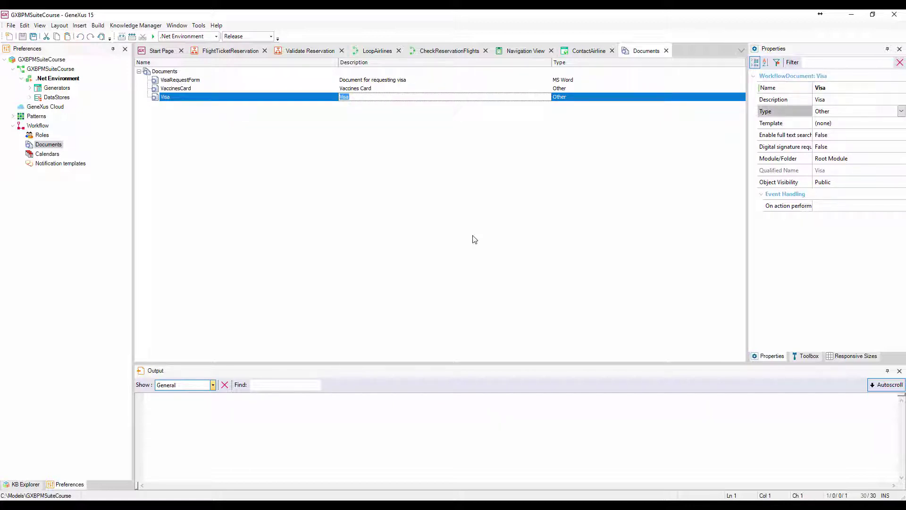
key("End")
type("- JPEG Imag")
left_click(899, 112)
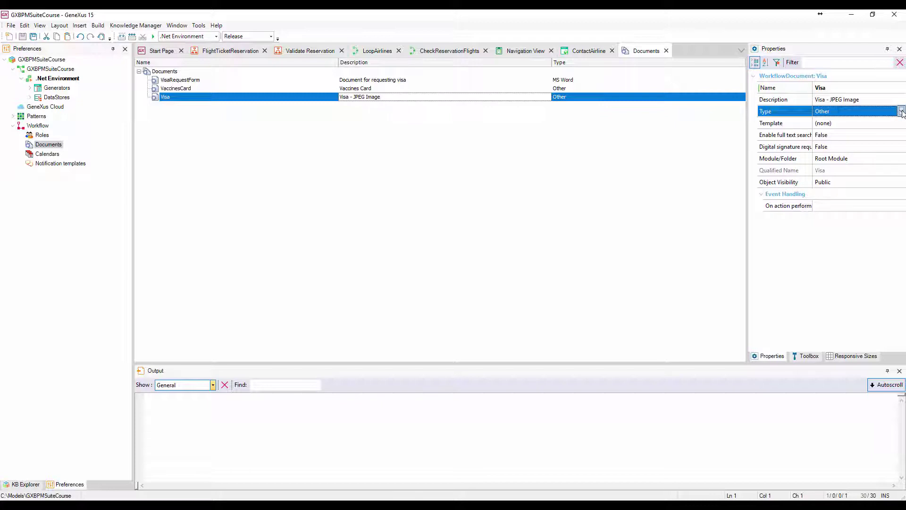
left_click(901, 112)
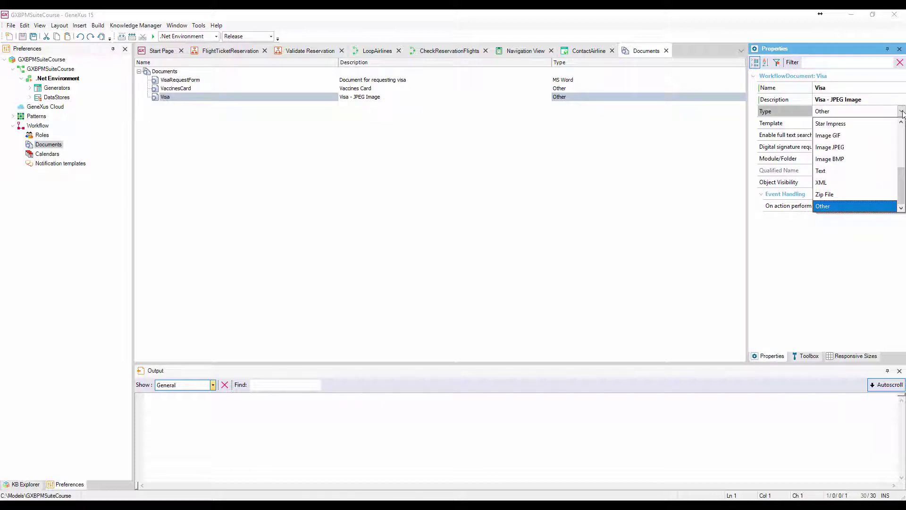
left_click(856, 147)
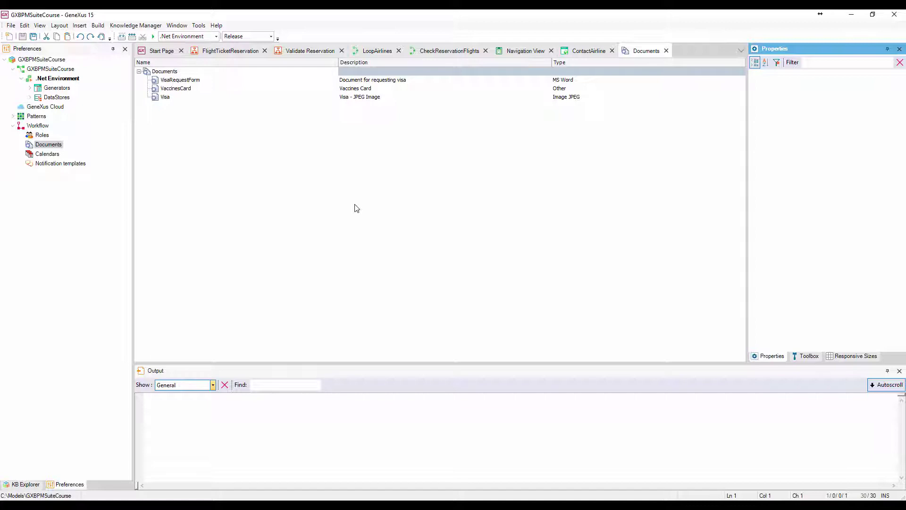
On the Validate Reservation diagram, set the traveling-information task's Work with documents to True and edit its Documents.
left_click(311, 52)
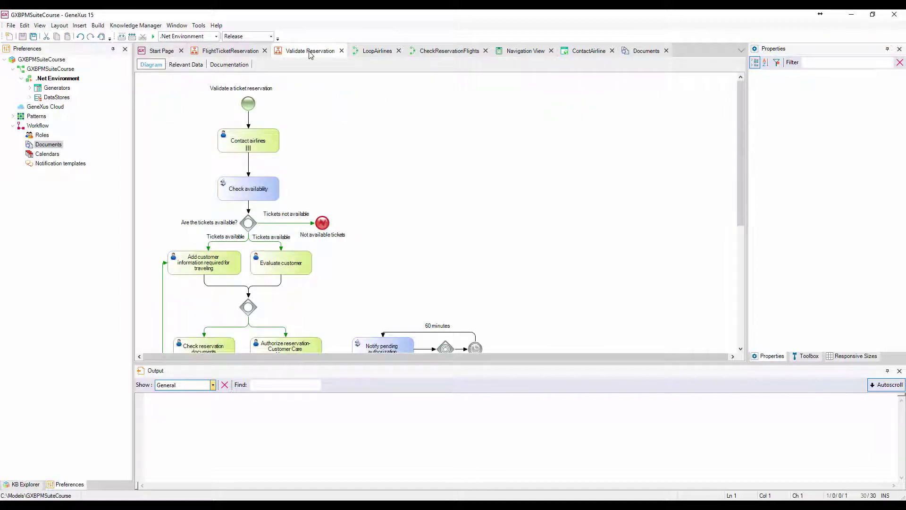
left_click(227, 266)
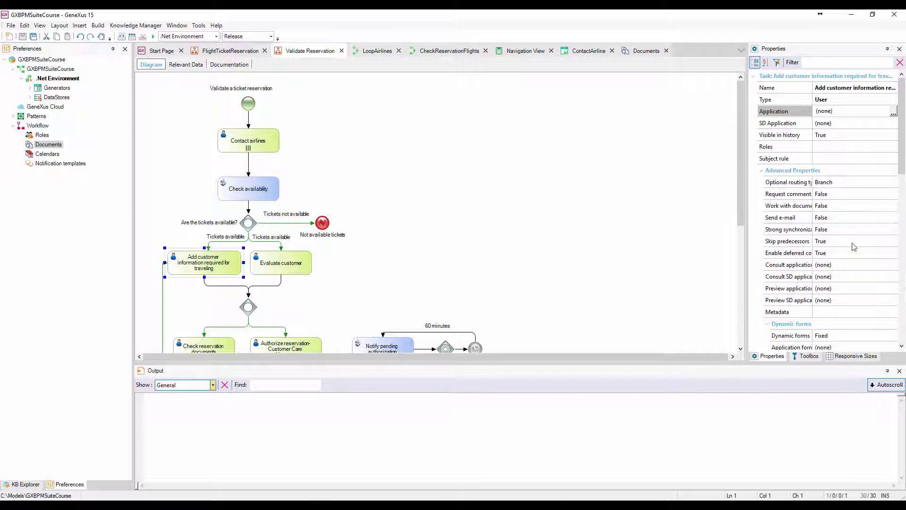
left_click(876, 210)
left_click(893, 206)
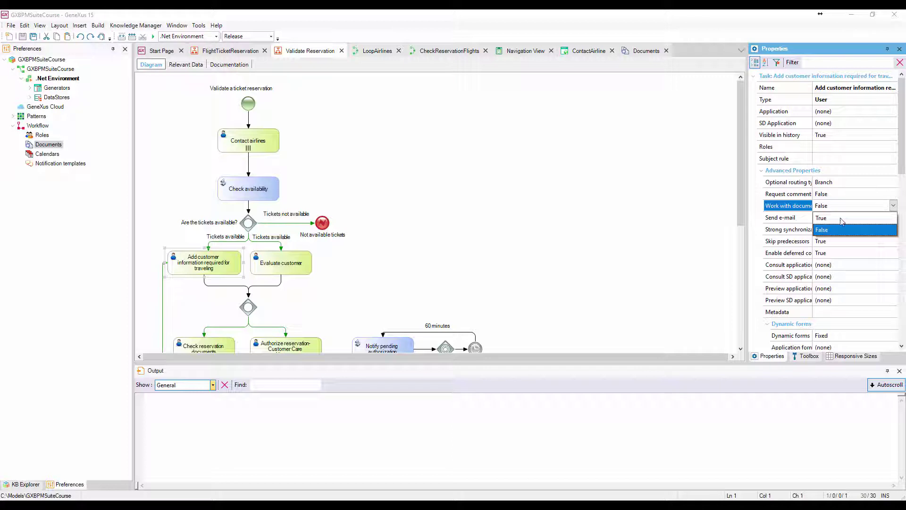
left_click(838, 221)
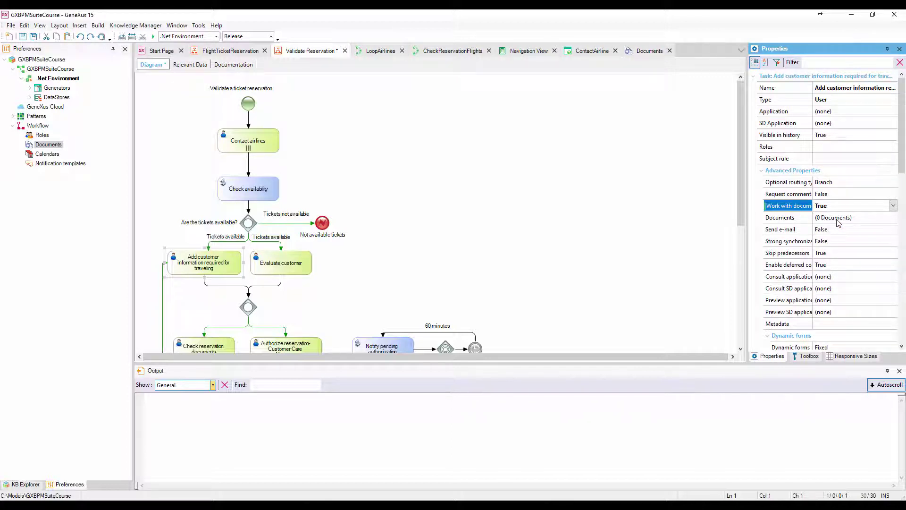
left_click(878, 219)
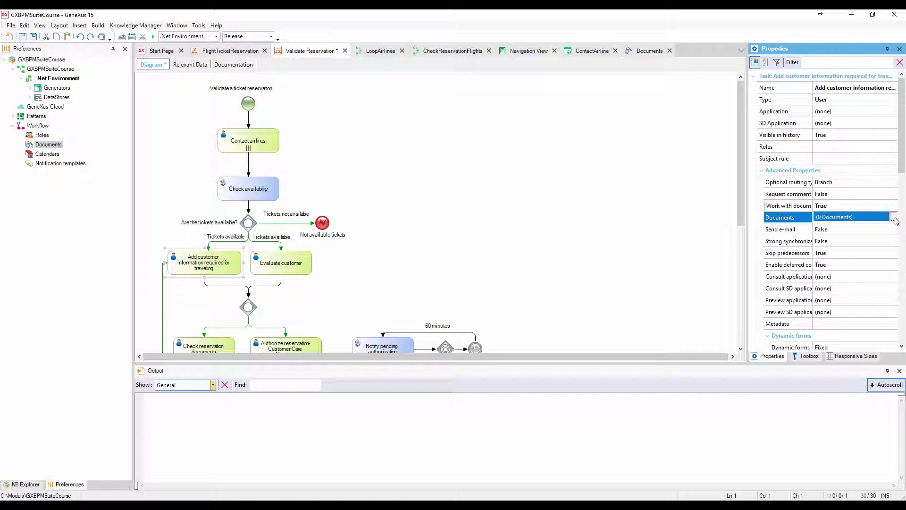
left_click(895, 219)
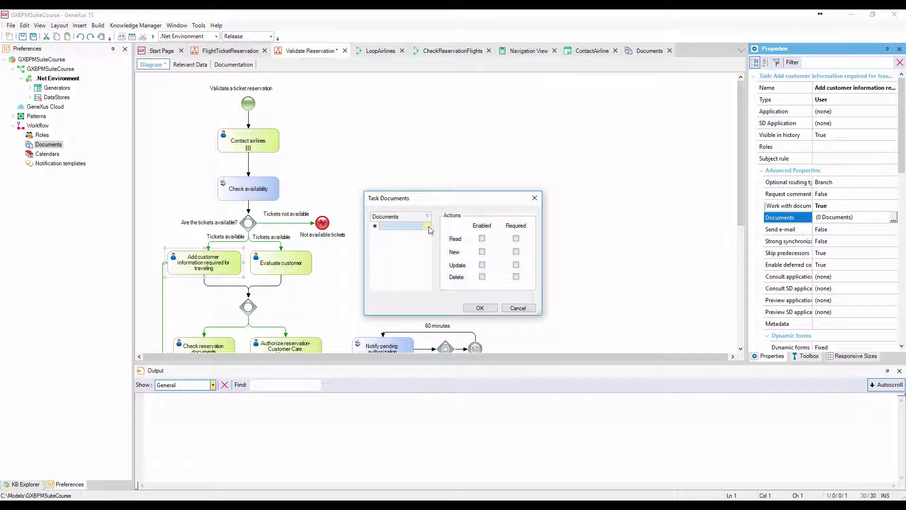
Add Visa to the task with New enabled and required, Update enabled, and Read turned off.
left_click(428, 228)
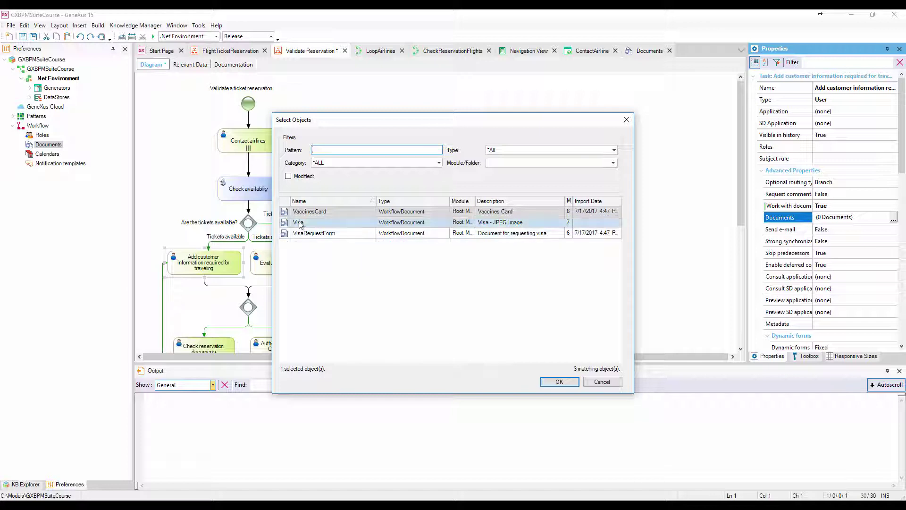
double_click(299, 224)
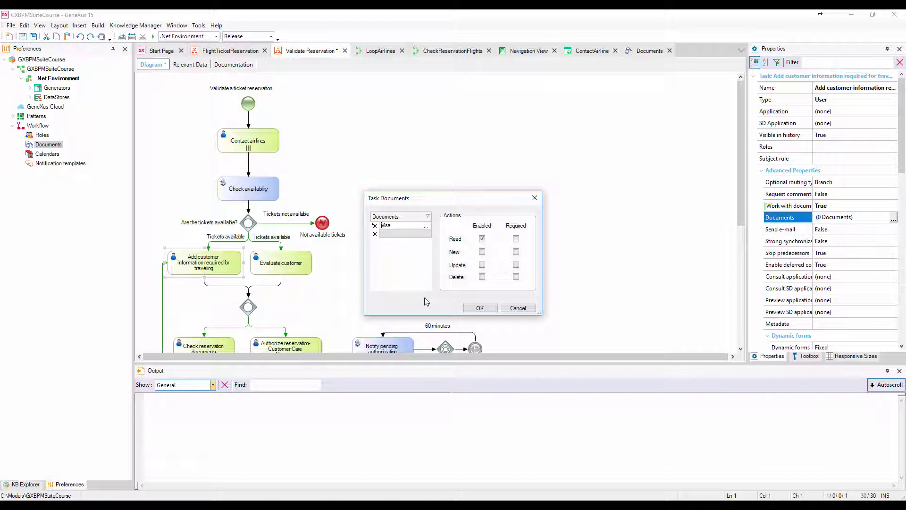
left_click(481, 251)
left_click(516, 252)
left_click(482, 239)
left_click(482, 265)
left_click(480, 308)
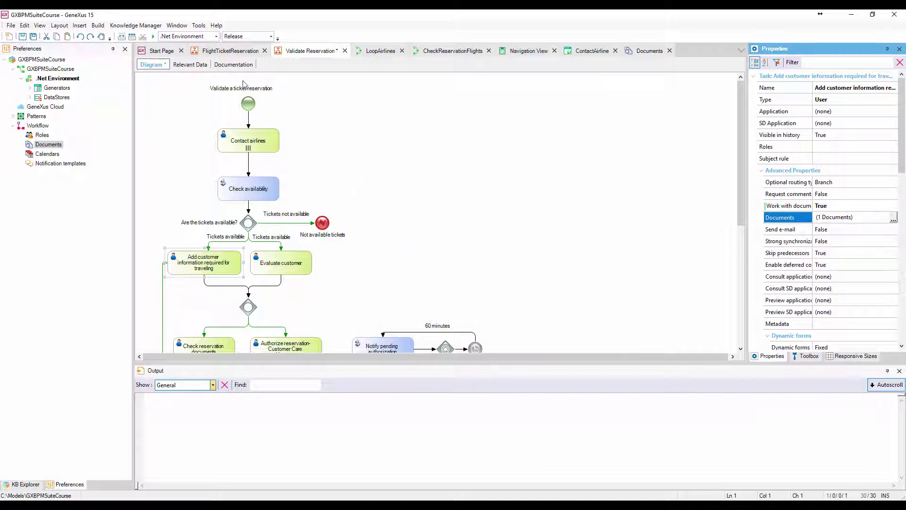
Run the FlightTicketReservation process and go to GXflow's Advanced Document Management server settings.
right_click(231, 52)
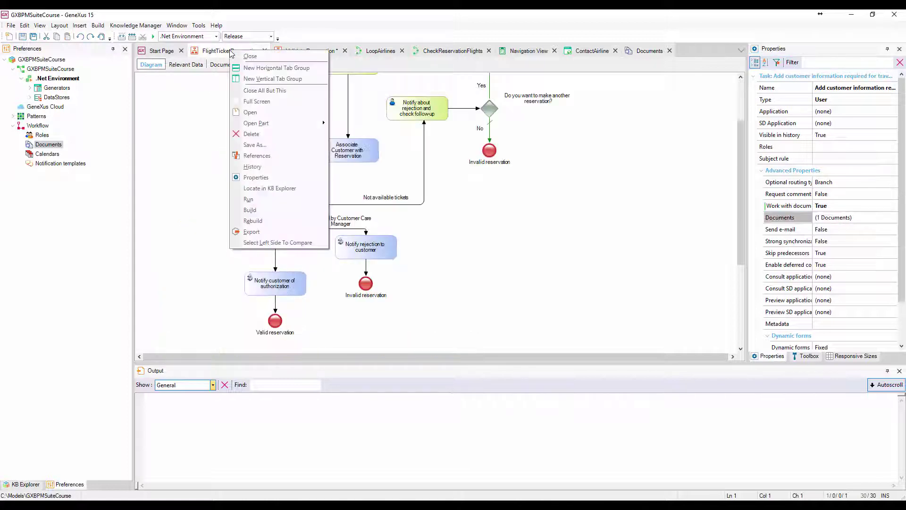
left_click(262, 198)
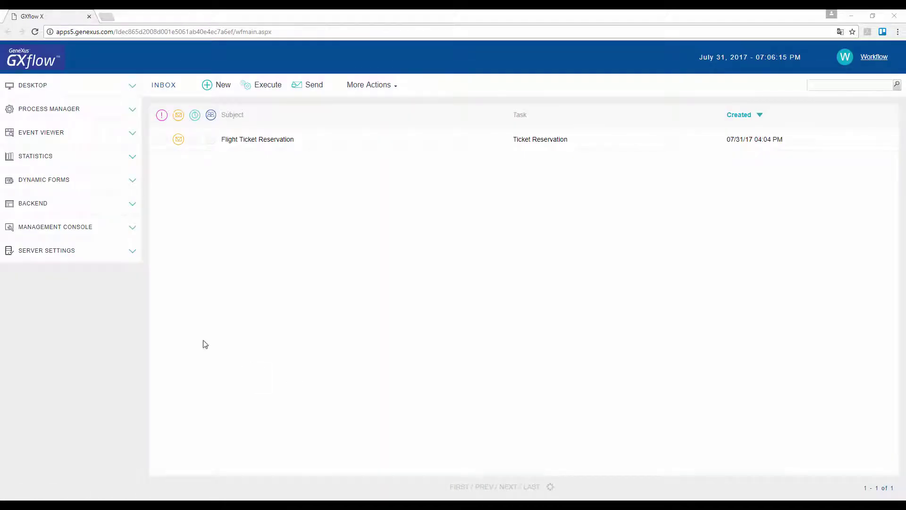
left_click(65, 253)
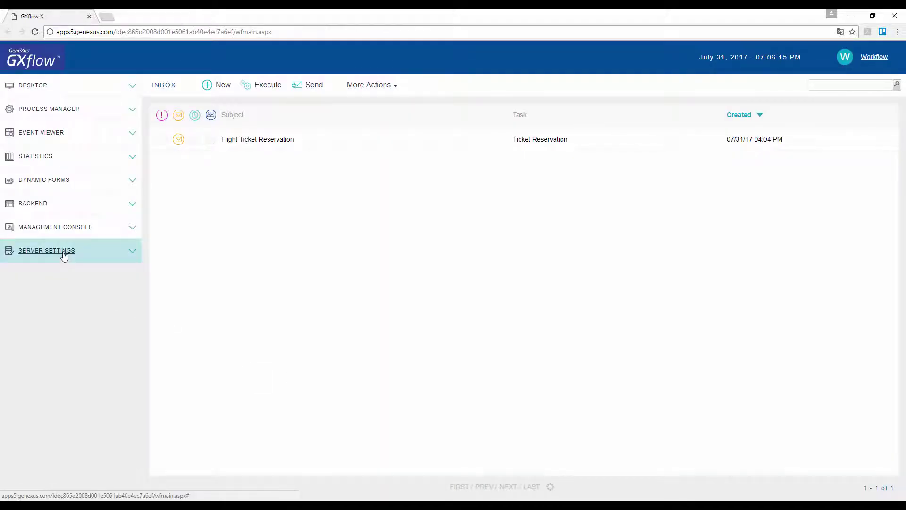
left_click(48, 304)
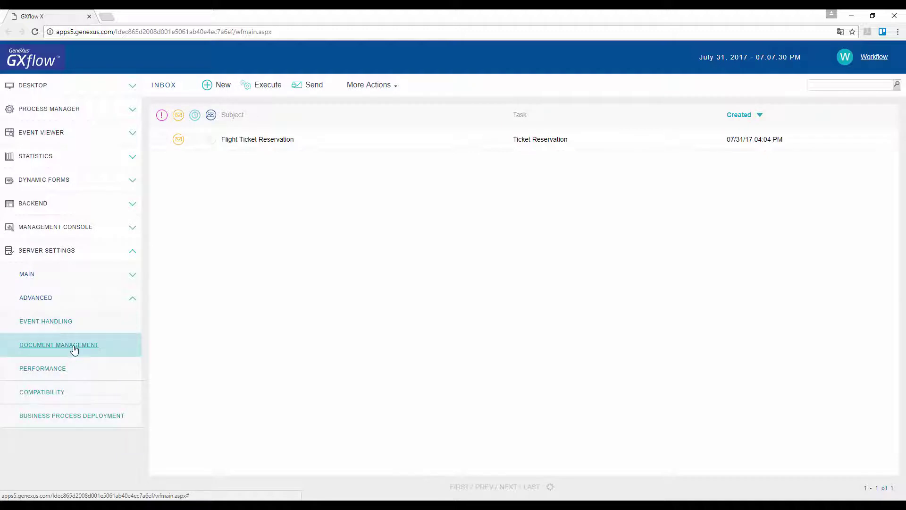
left_click(74, 349)
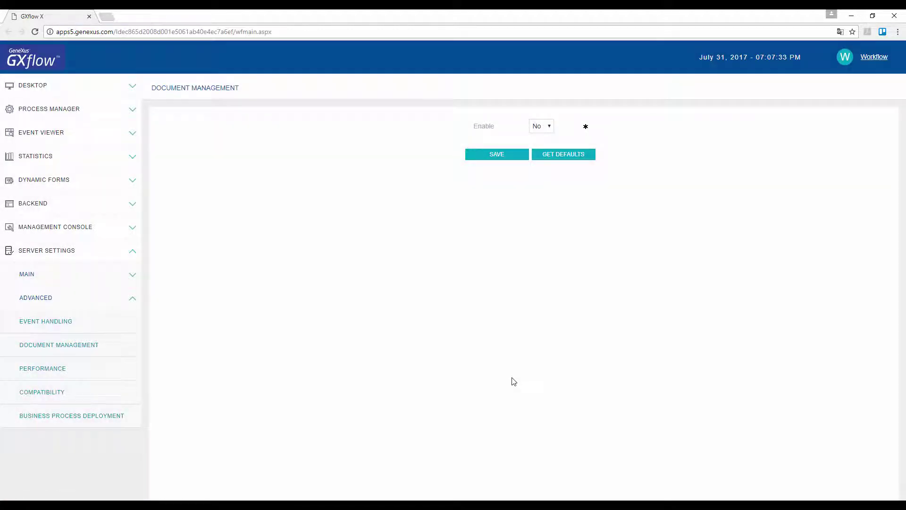
Enable document management, save, and enter c:\temp as the upload path.
left_click(549, 127)
left_click(538, 147)
left_click(501, 154)
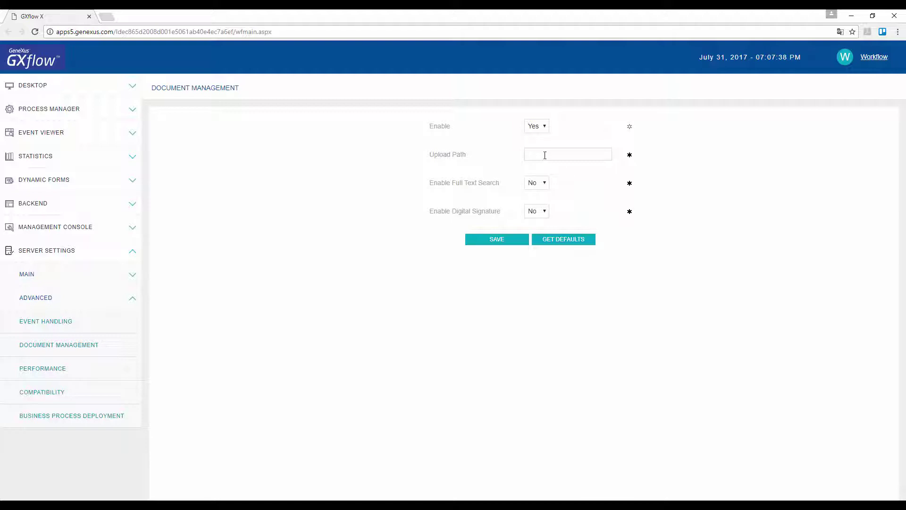
type("c:\\temp")
Save the c:\temp upload path, then fill the reservation with 1, 1, 1, 2, confirm and send it.
left_click(497, 243)
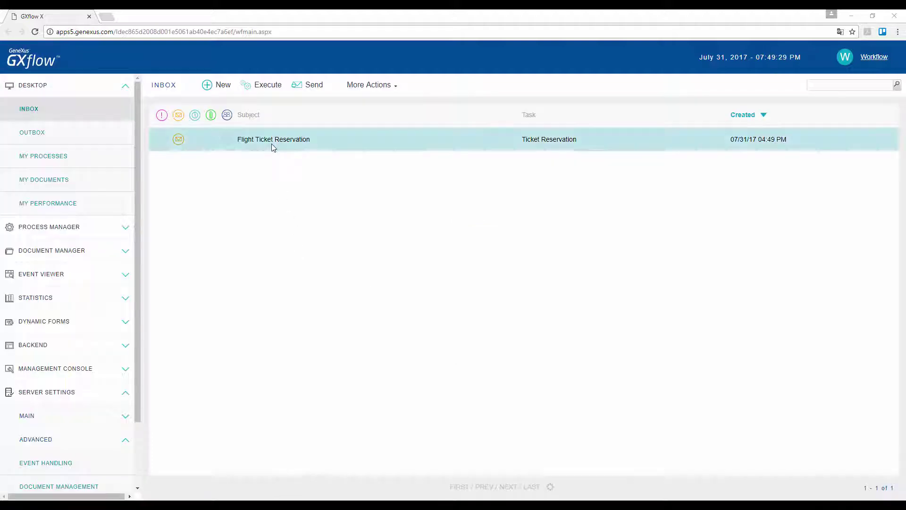
double_click(274, 144)
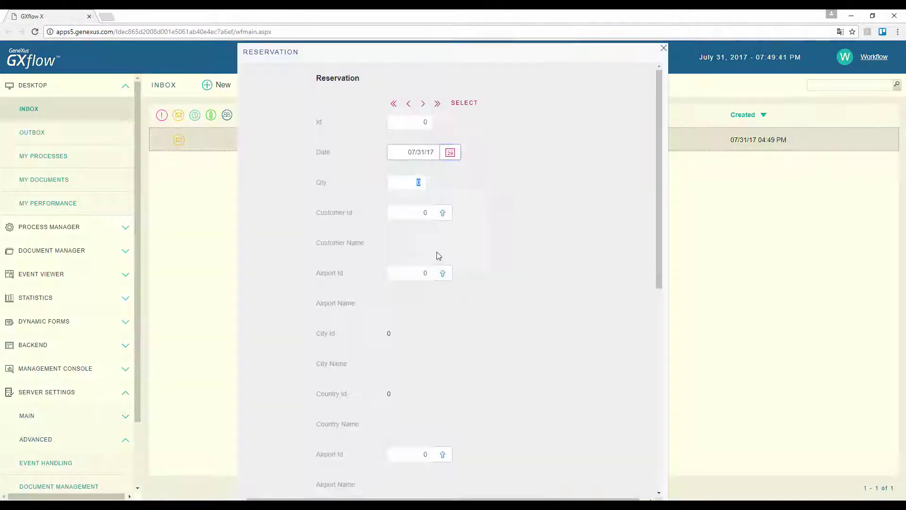
type("1")
key("Tab")
type("1")
key("Tab")
type("1")
key("Tab")
type("2")
scroll(490, 476, "down", 8)
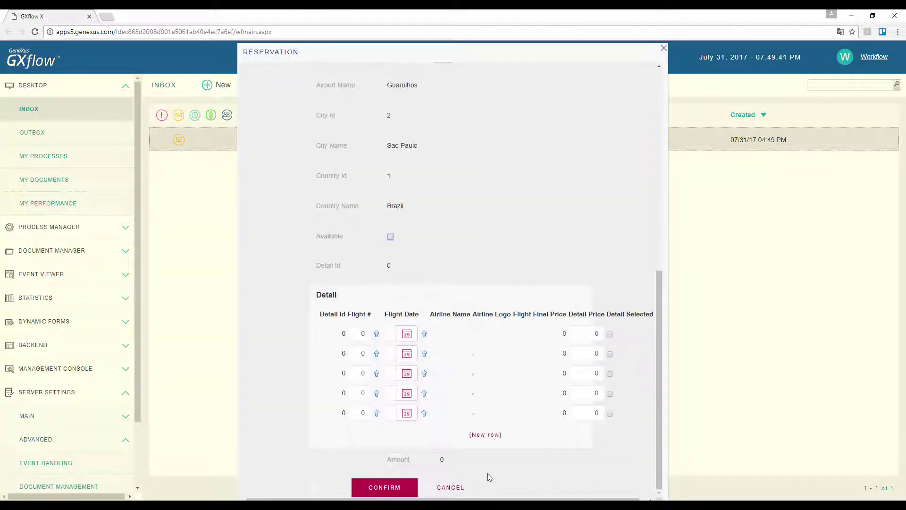
left_click(384, 487)
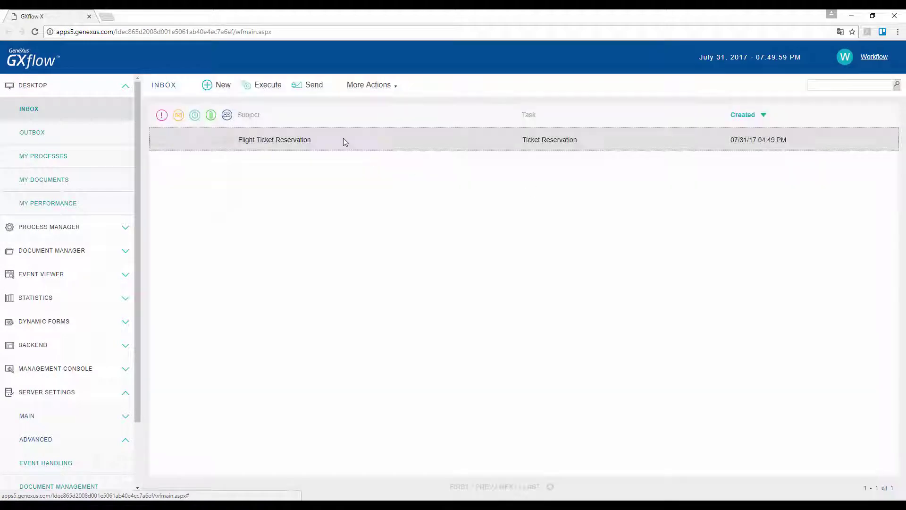
left_click(313, 89)
Work through the Contact airlines tasks, selecting the GOL flight and sending the GOL and TAM tasks onward.
double_click(326, 149)
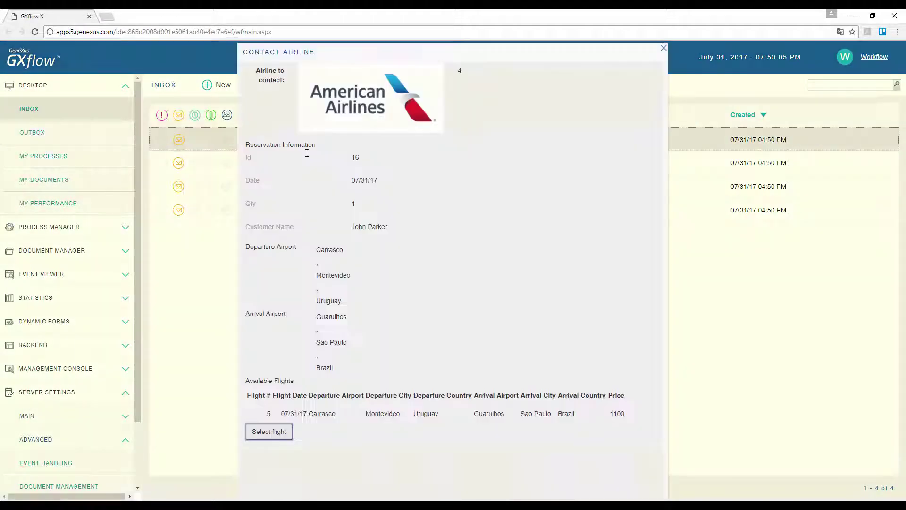
left_click(269, 431)
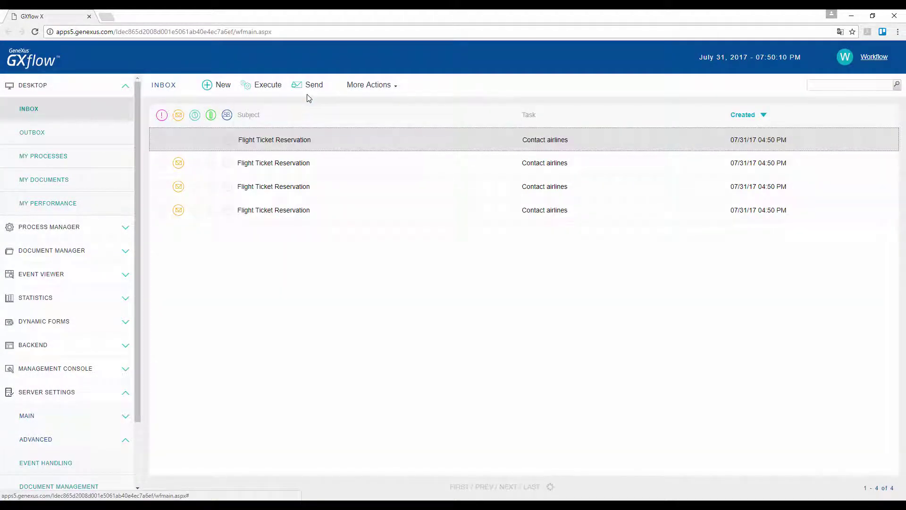
left_click(307, 94)
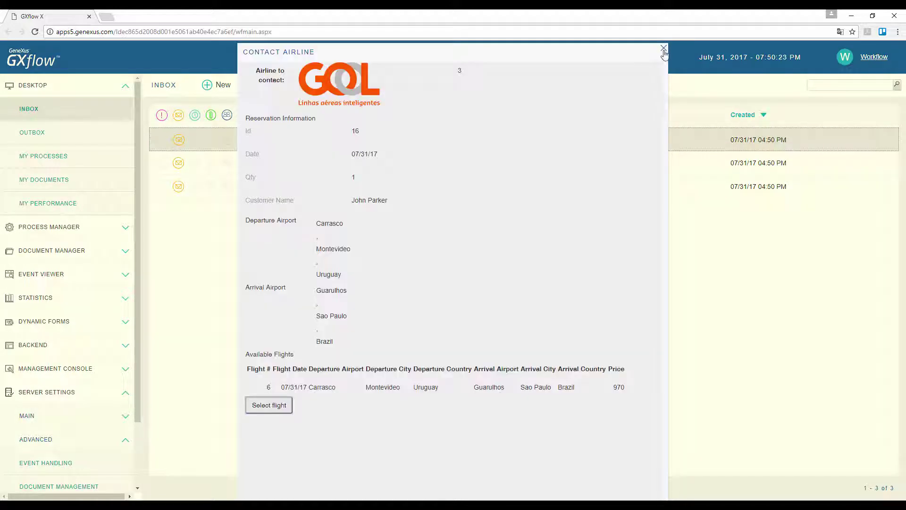
left_click(664, 49)
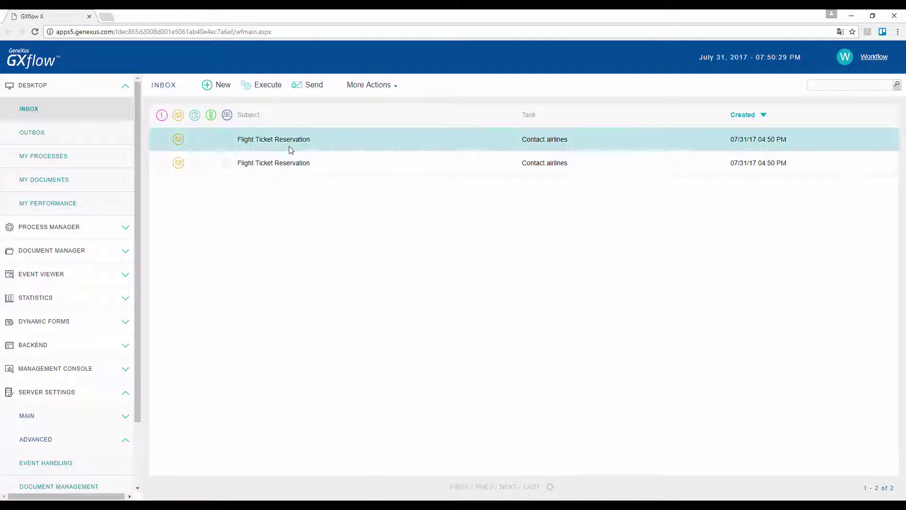
double_click(291, 150)
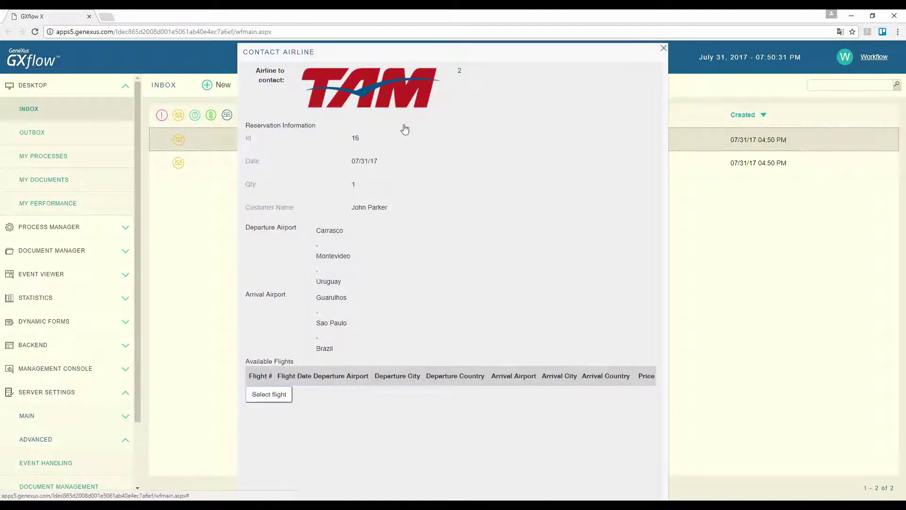
left_click(664, 48)
left_click(313, 85)
double_click(279, 141)
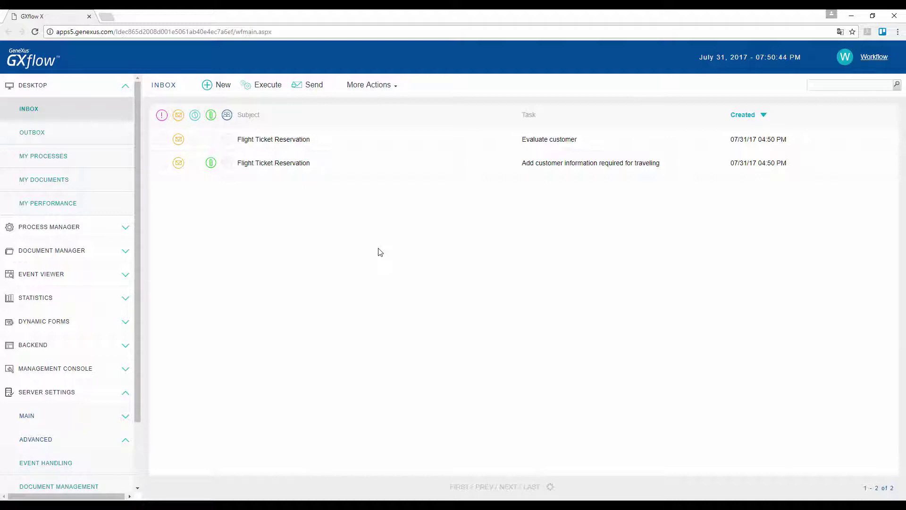
Create a new document for the traveller-information task named for the customer's visa, with type Visa.
left_click(327, 164)
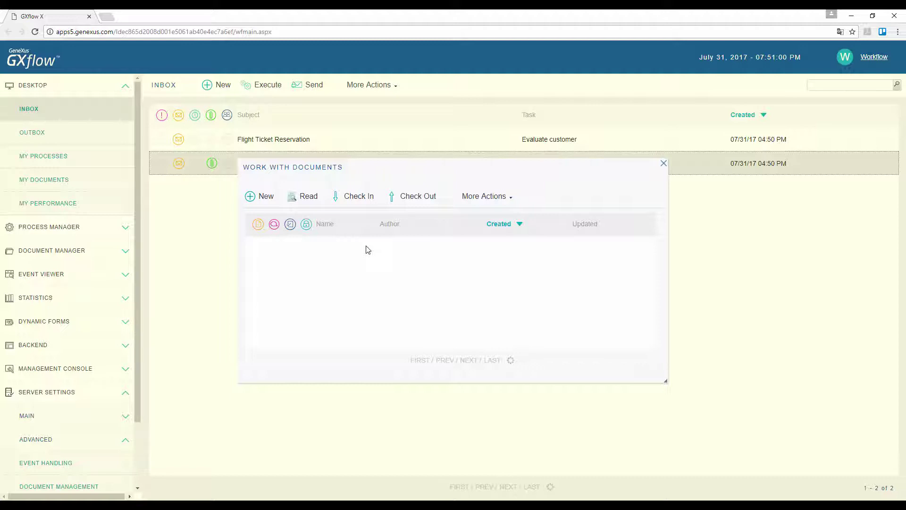
left_click(261, 196)
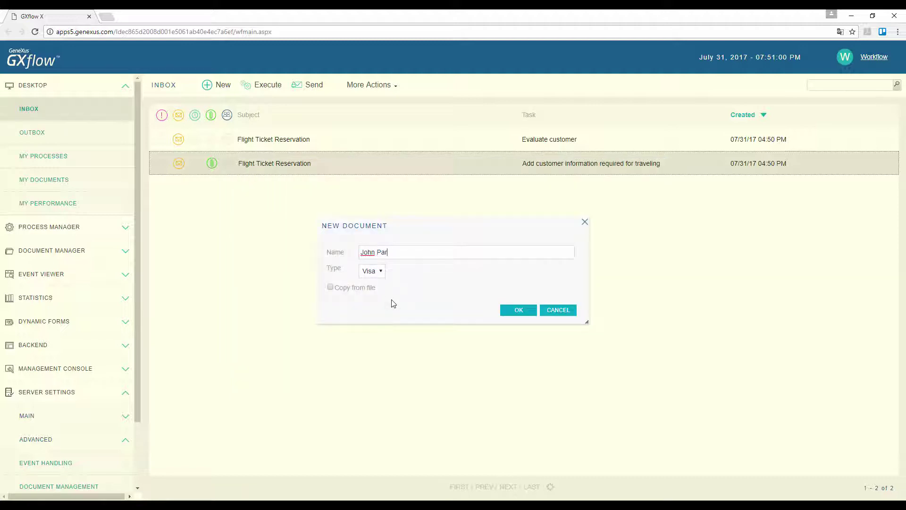
left_click(381, 272)
left_click(383, 272)
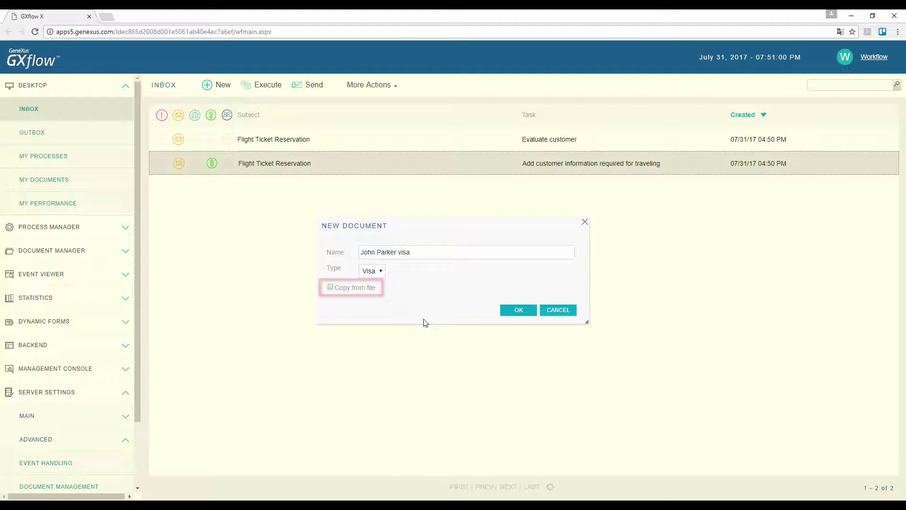
Upload Visa2.jpg to the new visa document, then view it under My Documents.
left_click(520, 310)
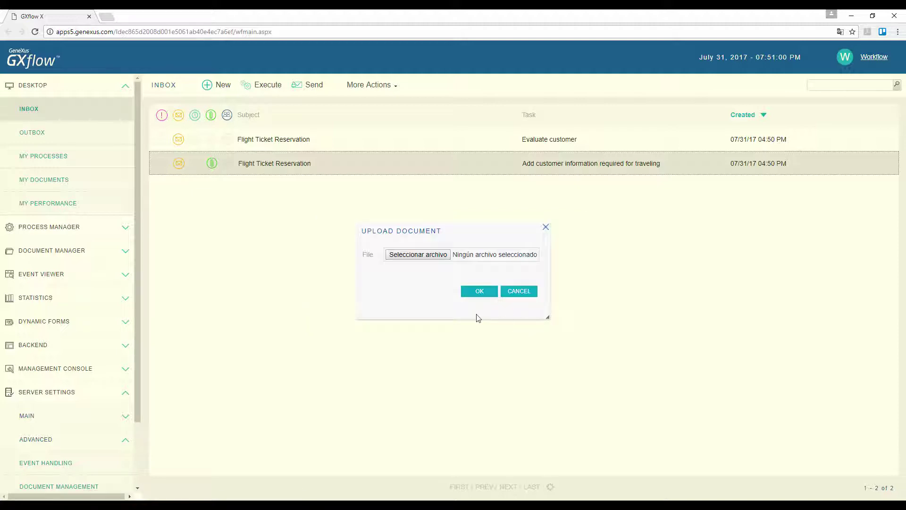
left_click(419, 255)
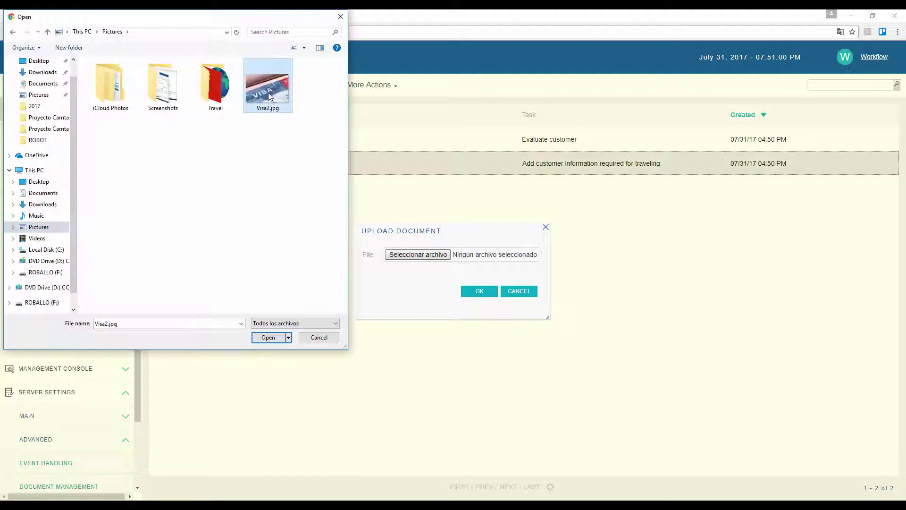
double_click(268, 94)
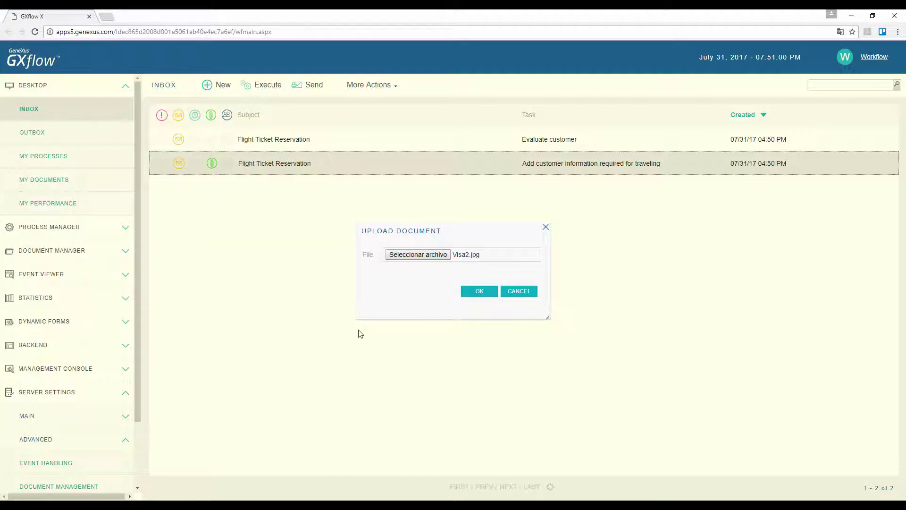
left_click(480, 291)
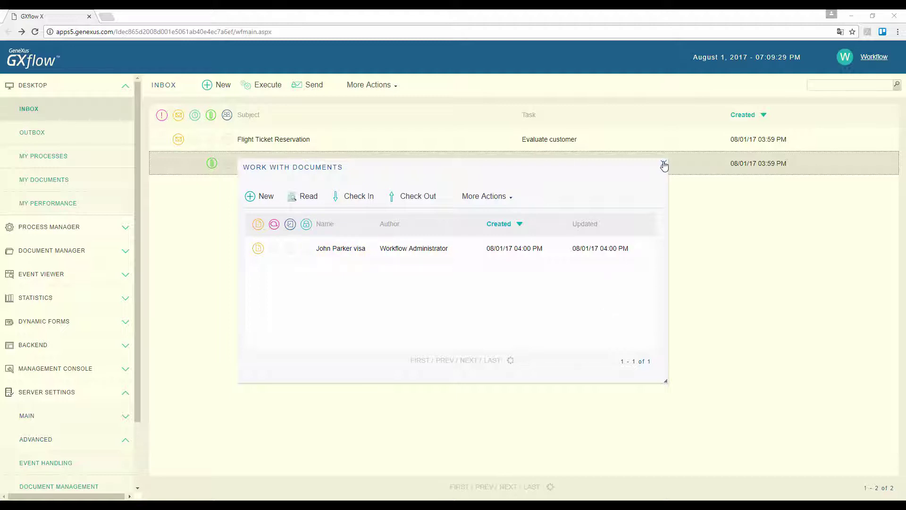
left_click(664, 164)
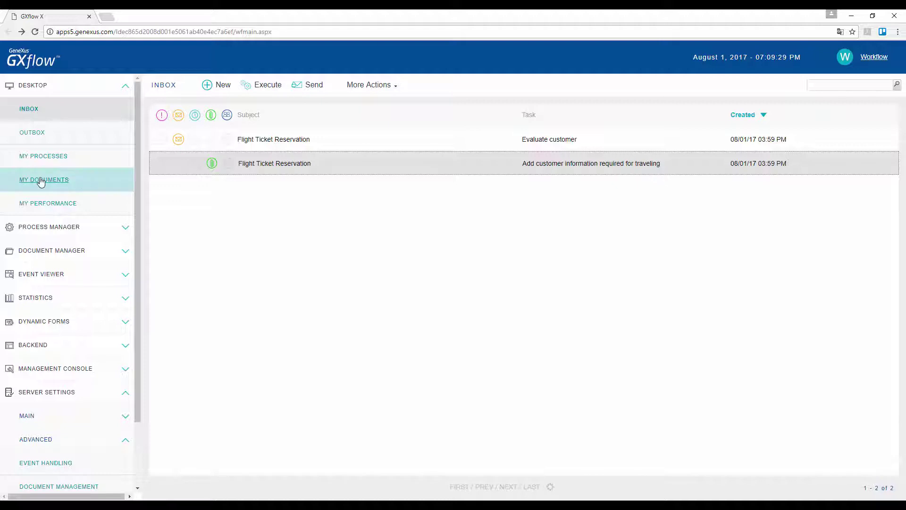
left_click(42, 180)
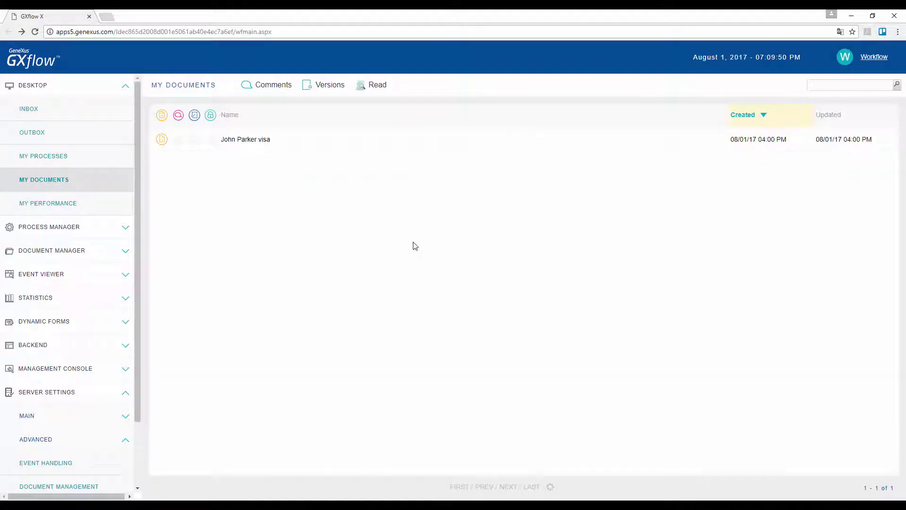